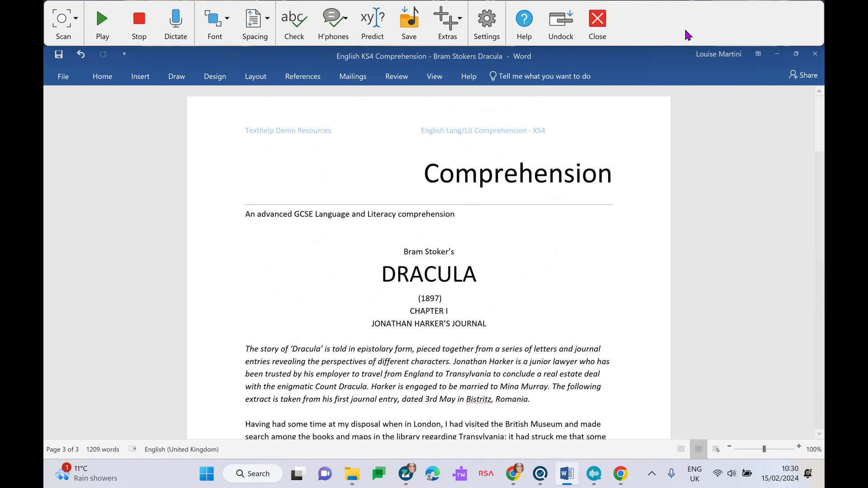
From the Voice dropdown, choose Select online voice to list the online voices
click(484, 20)
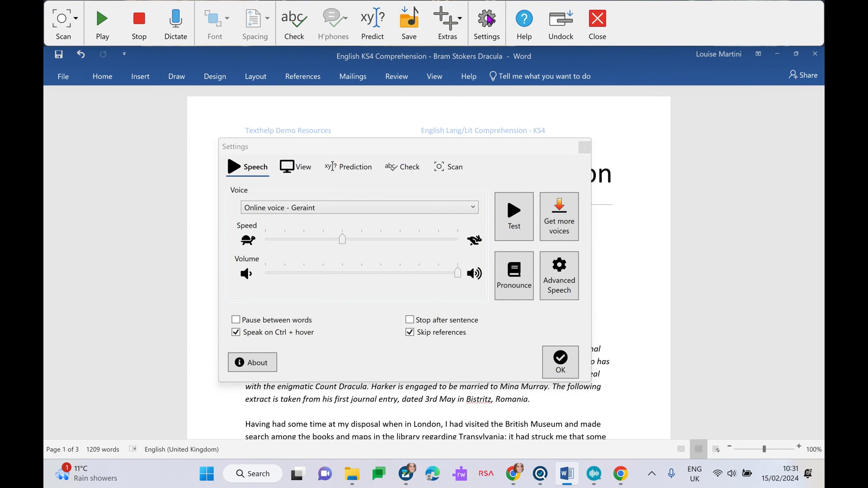
click(473, 209)
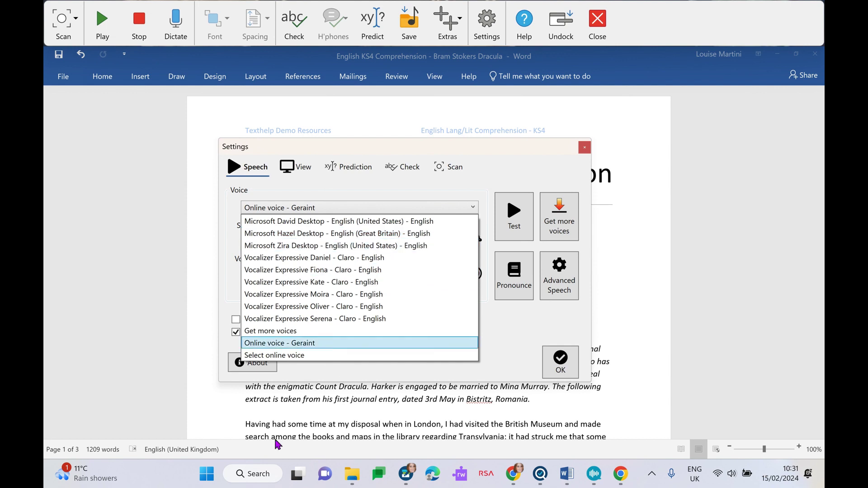
click(269, 356)
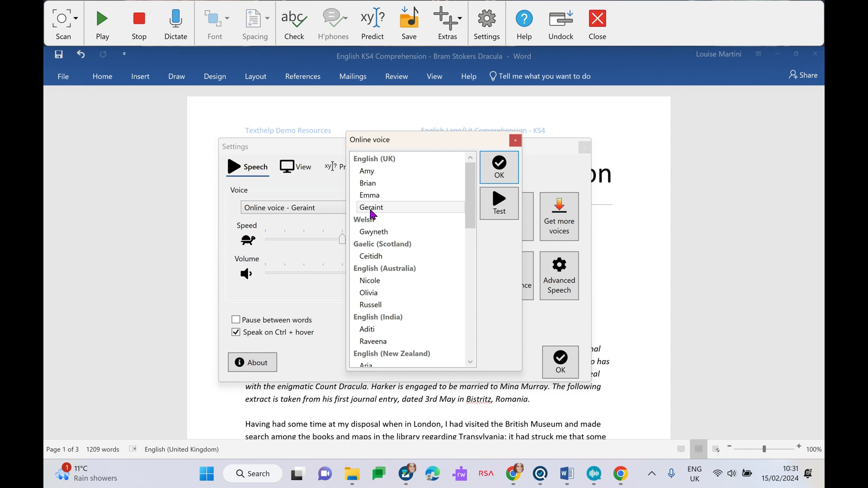
Preview the Geraint and Emma online voices with Test
click(373, 210)
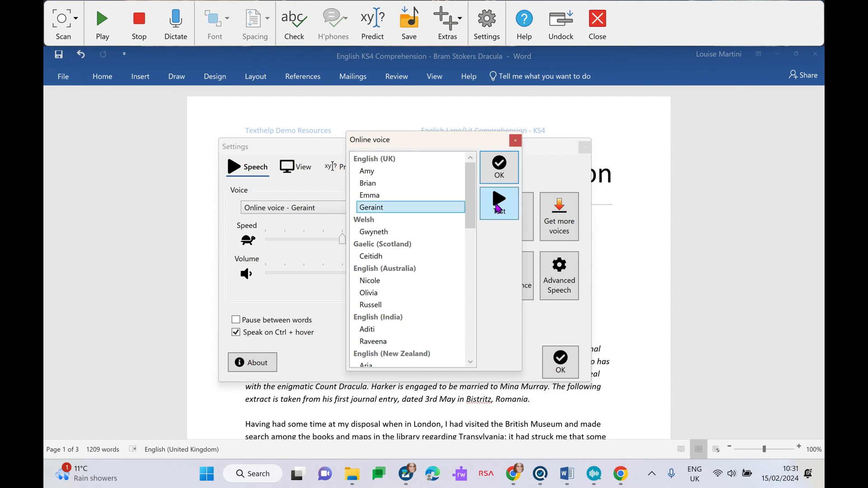
click(499, 207)
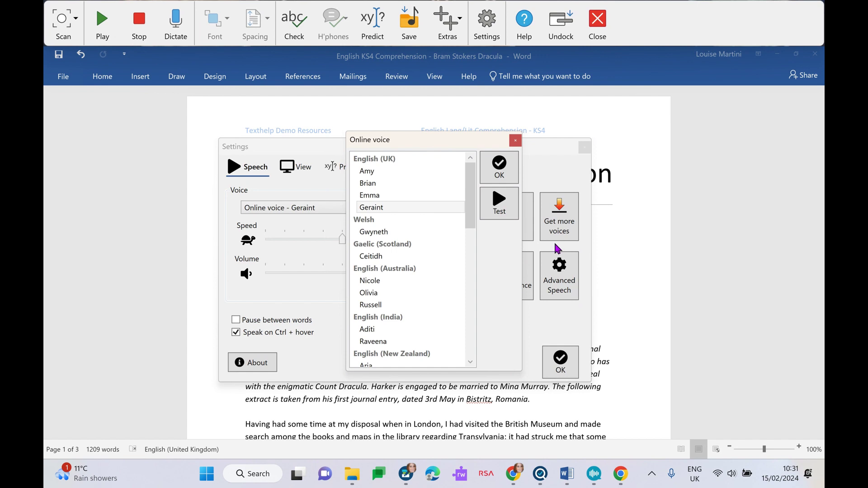
click(384, 199)
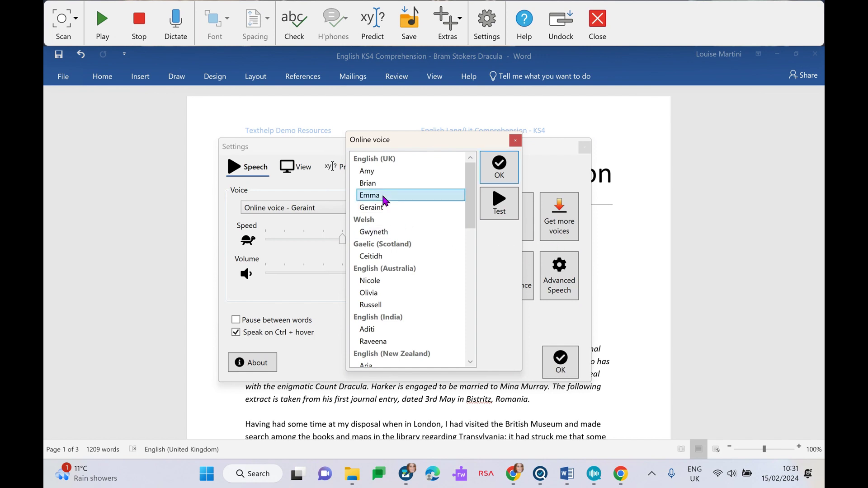
click(498, 209)
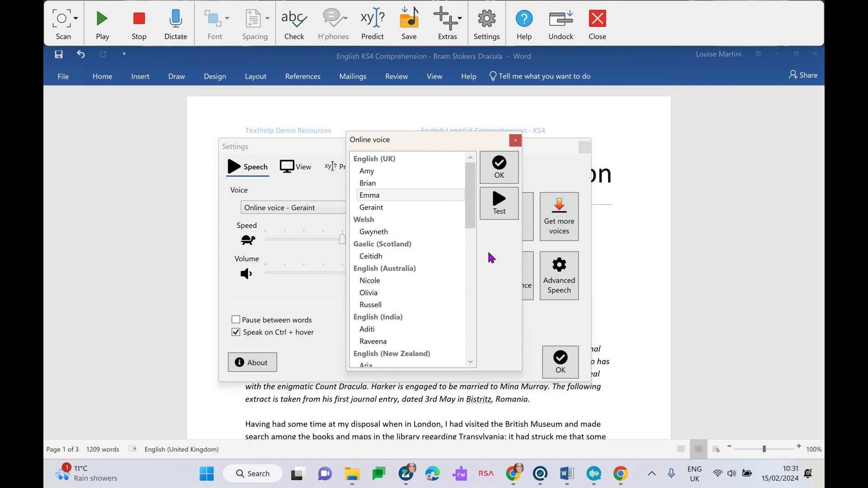
Keep Geraint as the online voice and bring up the Advanced Speech settings
click(383, 211)
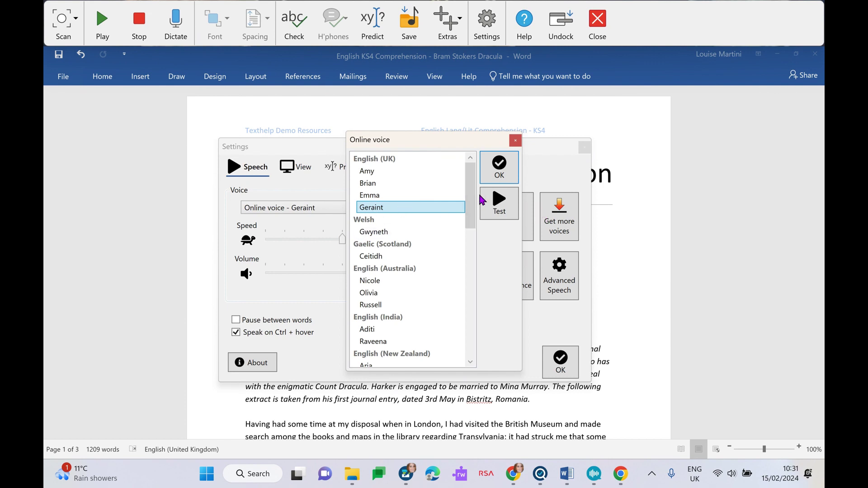
click(495, 177)
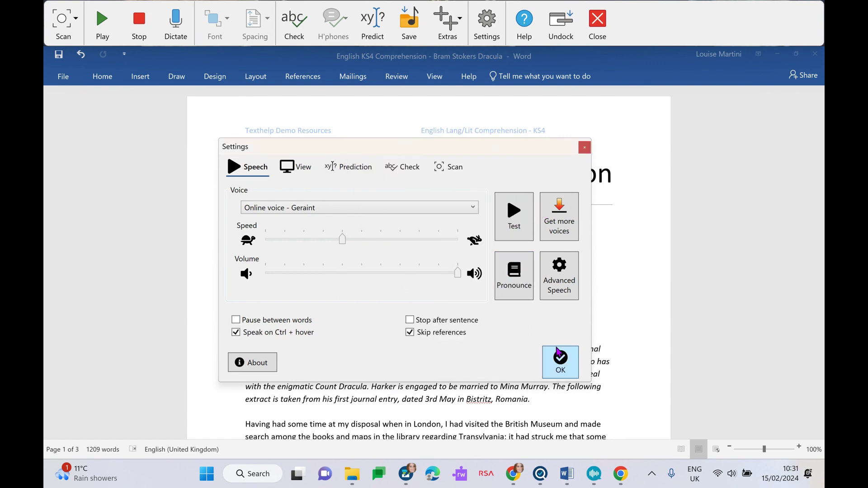
click(558, 292)
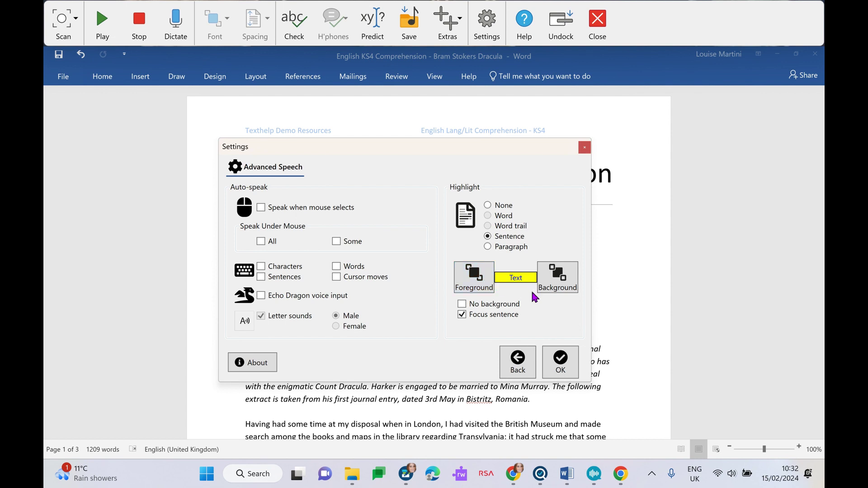
Close Settings and place the cursor at the start of the italic introduction
click(560, 368)
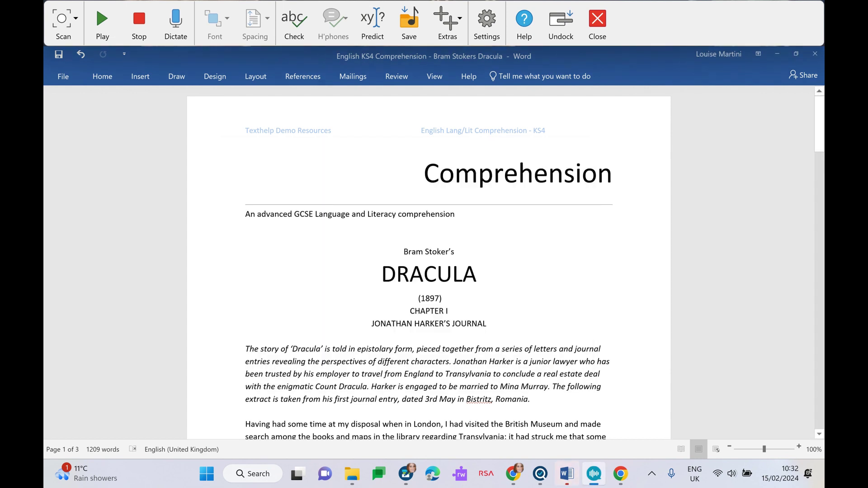
scroll(413, 225, down, 1)
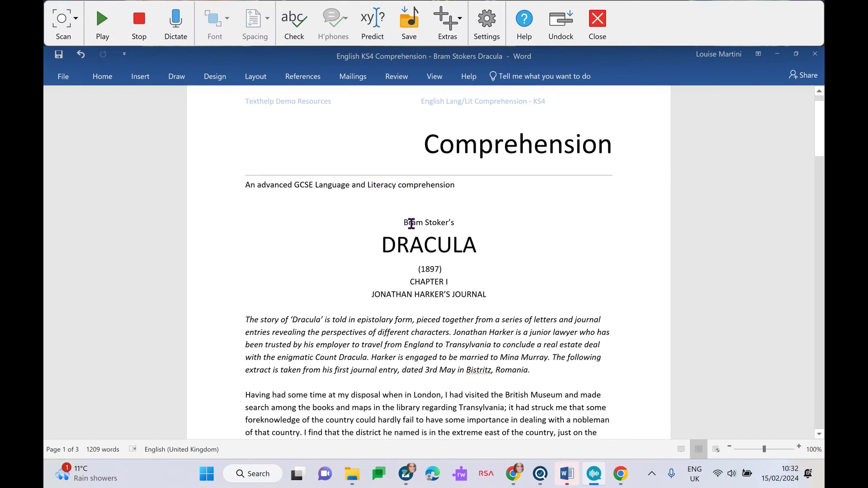
click(245, 320)
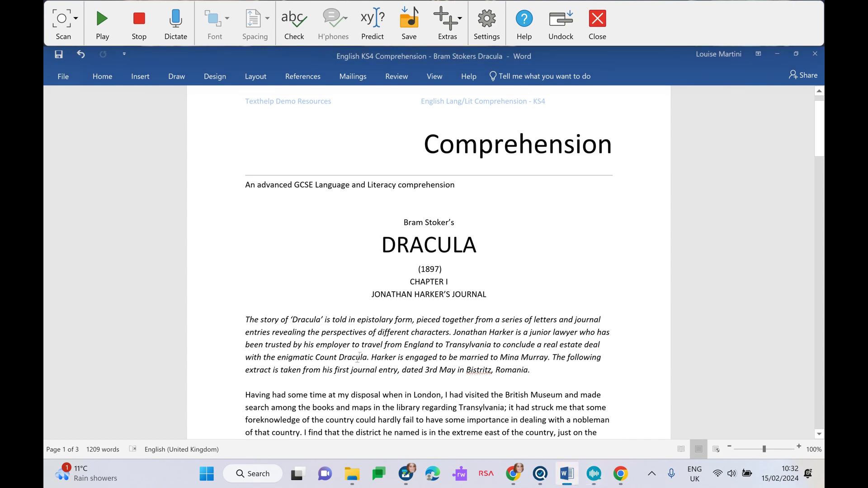
Read the opening Dracula sentence aloud with Play, then Stop the reading
click(94, 24)
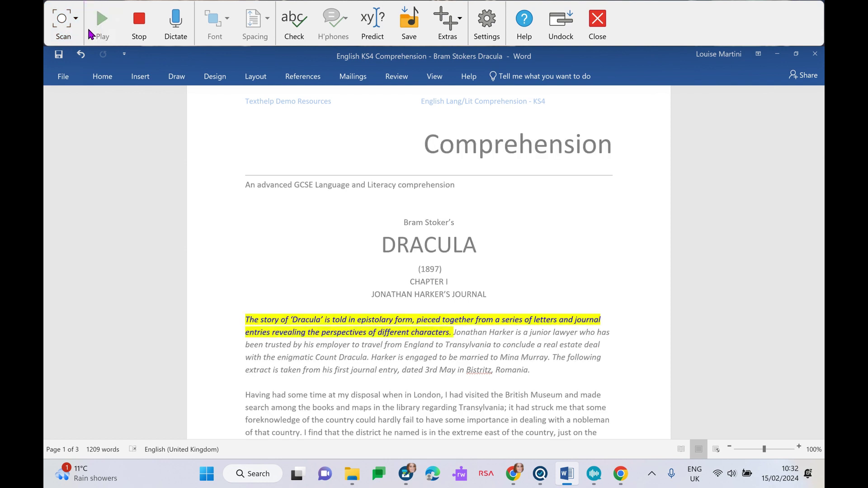
click(139, 28)
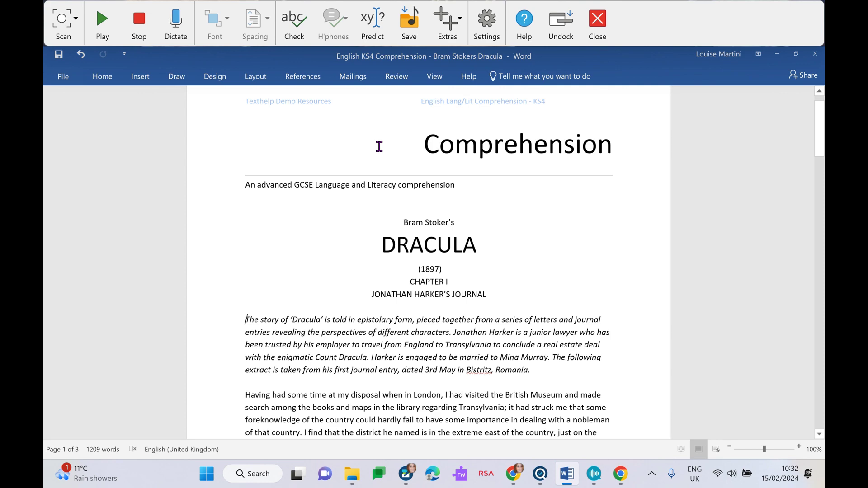
scroll(358, 160, down, 5)
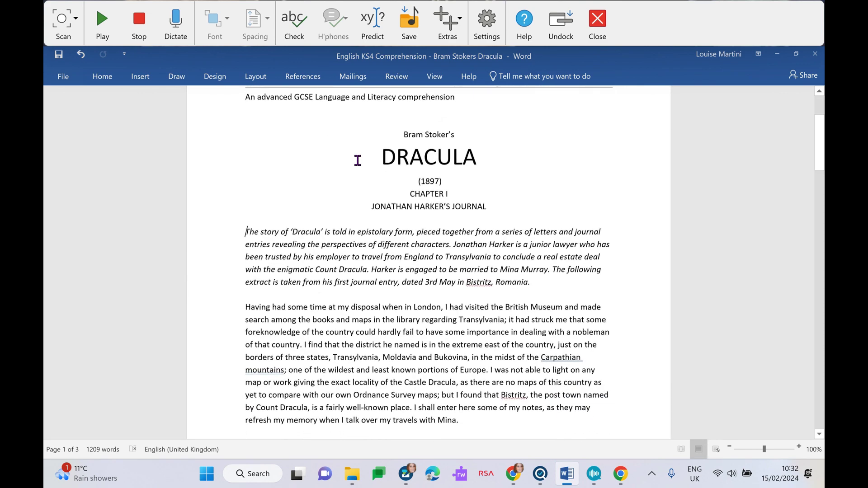
scroll(358, 160, down, 2)
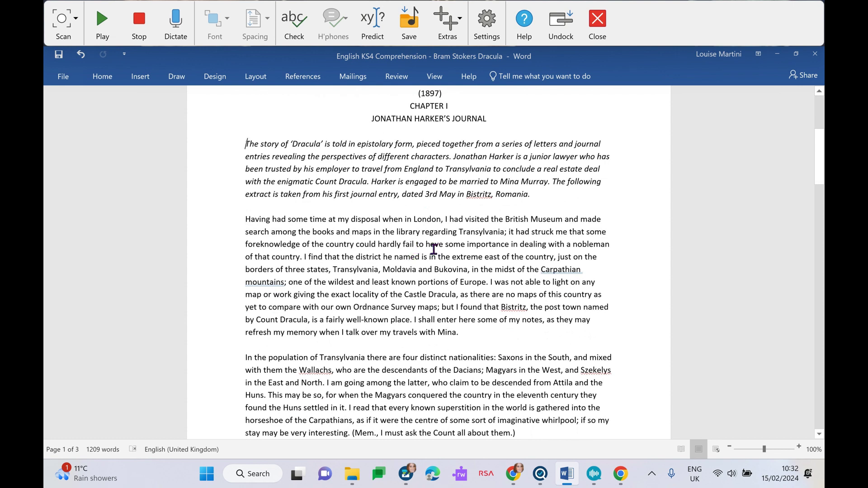
Select 'fail', view its meanings and synonyms in Check, then close the Check window
double_click(407, 244)
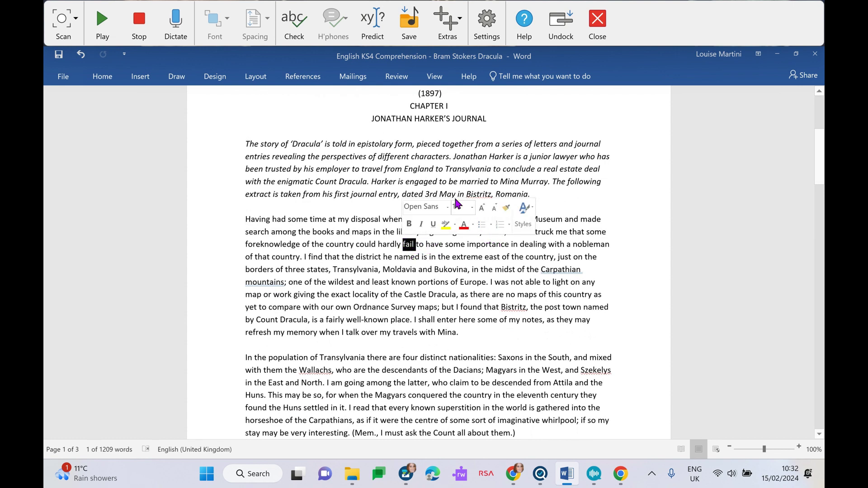
click(291, 20)
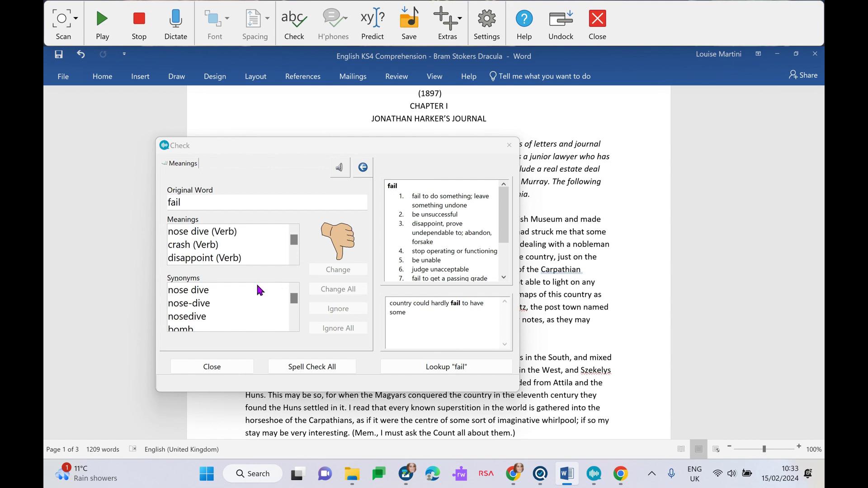
click(510, 145)
scroll(524, 173, down, 2)
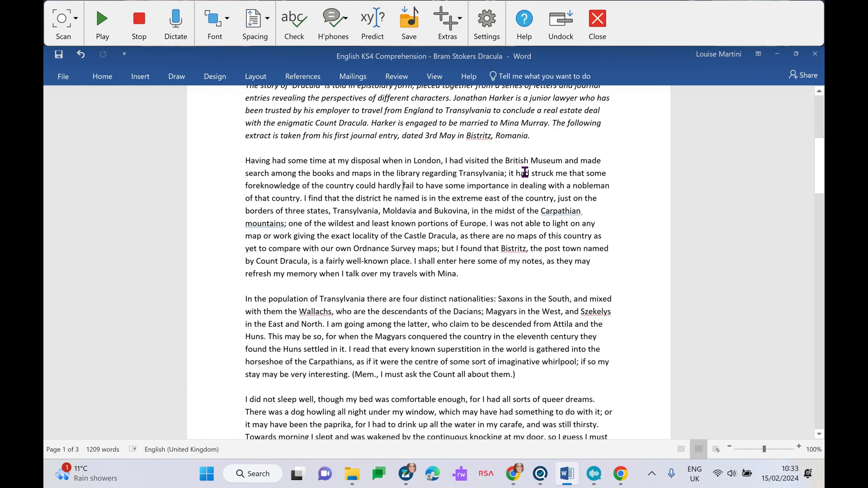
Scroll to page 3 and place the cursor on the blank line below question 1
scroll(490, 219, down, 4)
scroll(490, 219, down, 18)
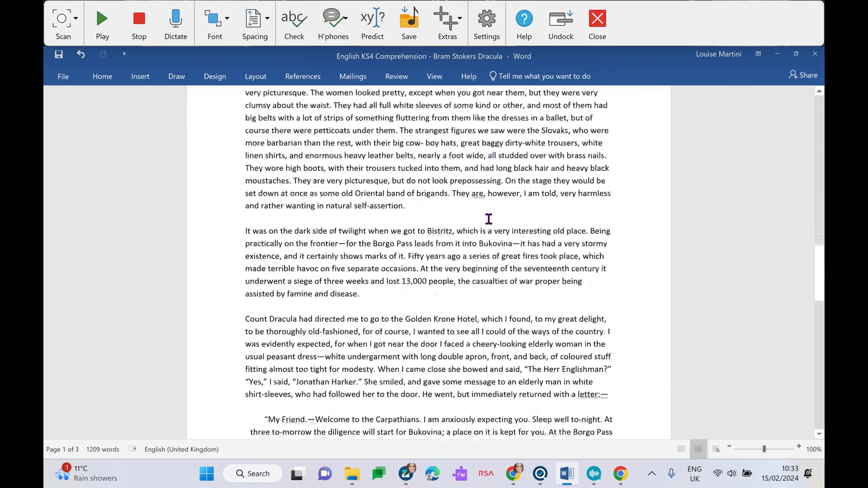
scroll(489, 219, down, 8)
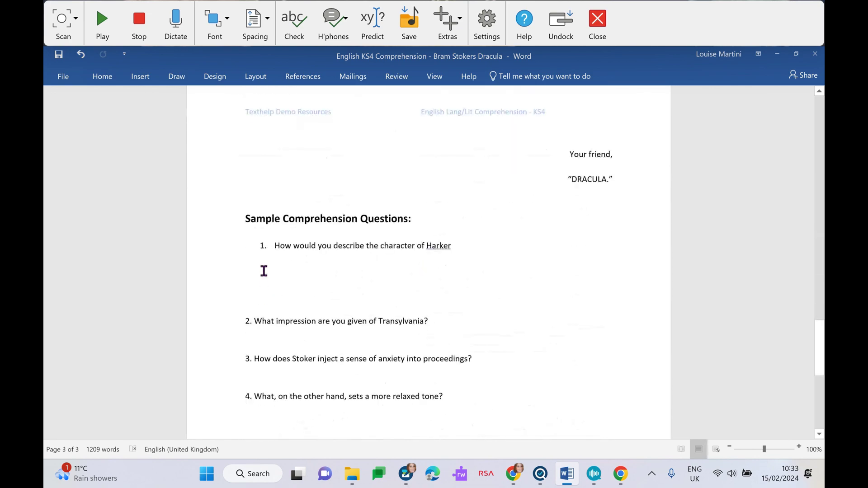
click(264, 272)
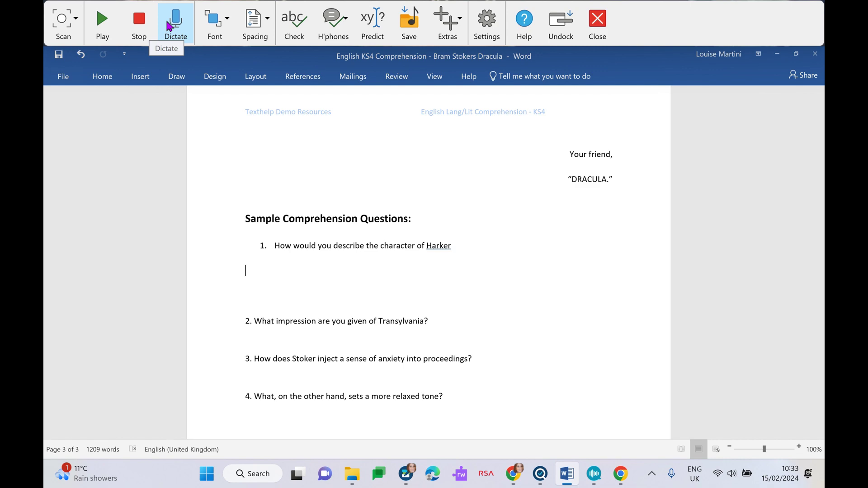
Back on page 1, drag-select the paragraph beginning 'In the population of Transylvania'
scroll(486, 176, up, 8)
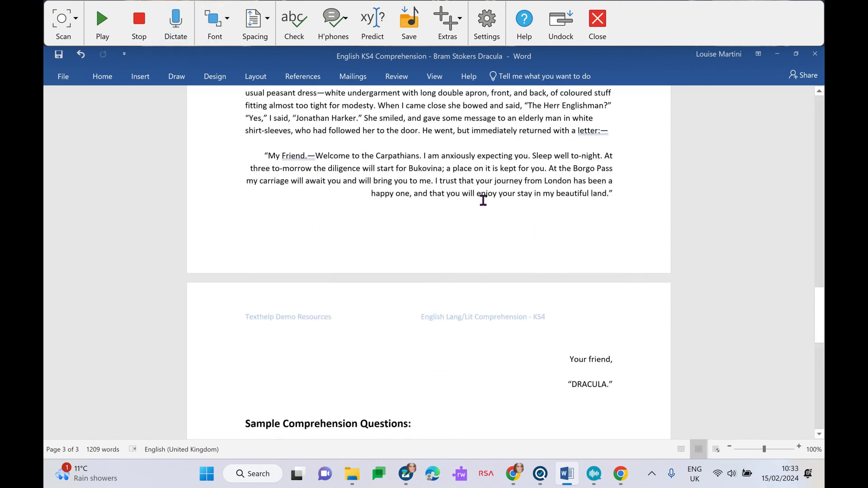
scroll(483, 200, up, 8)
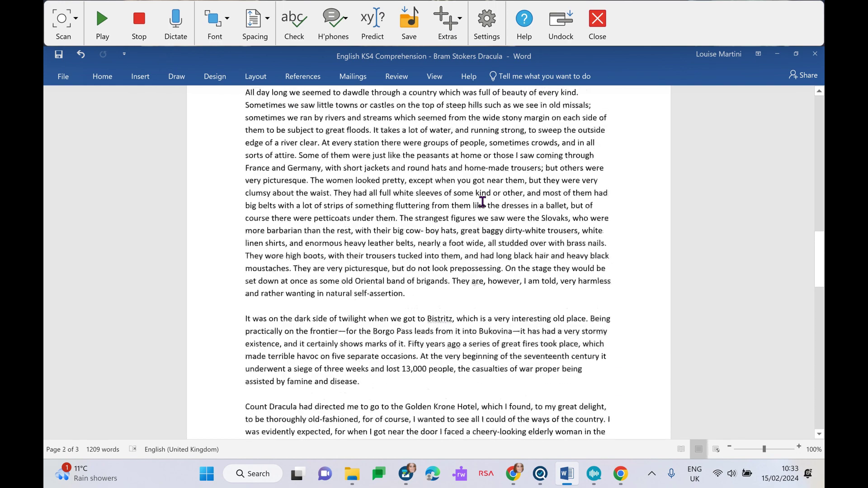
scroll(483, 201, up, 8)
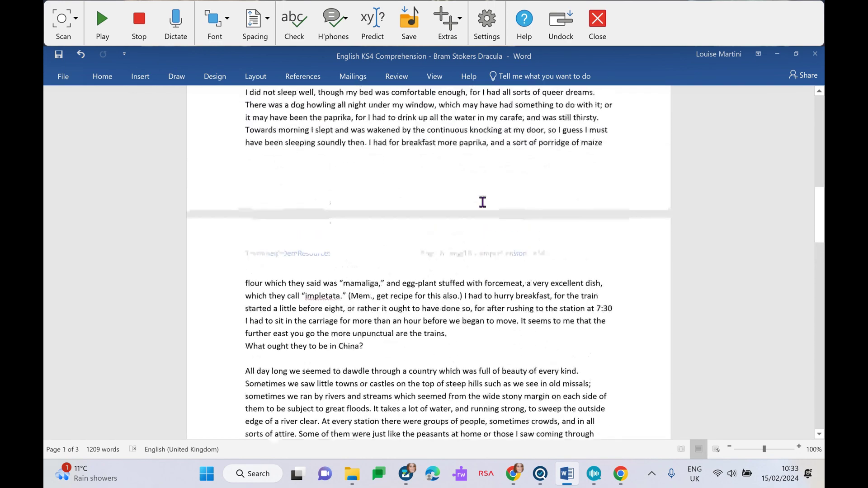
scroll(483, 202, up, 5)
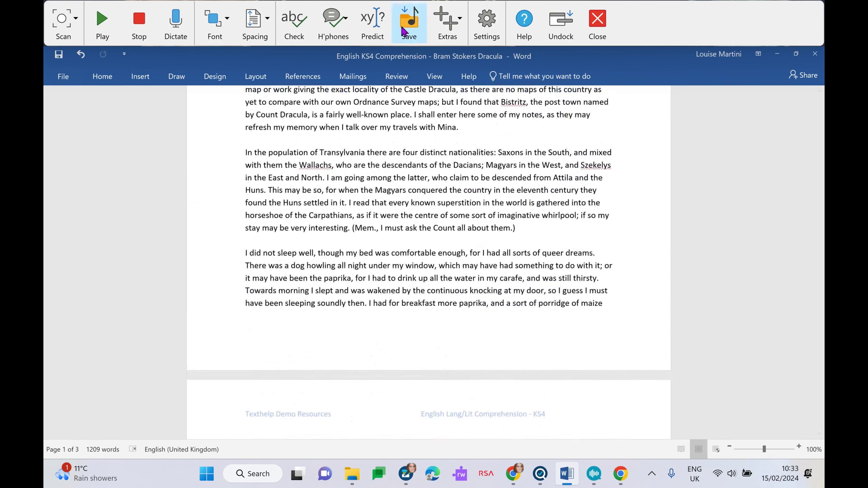
scroll(417, 209, up, 1)
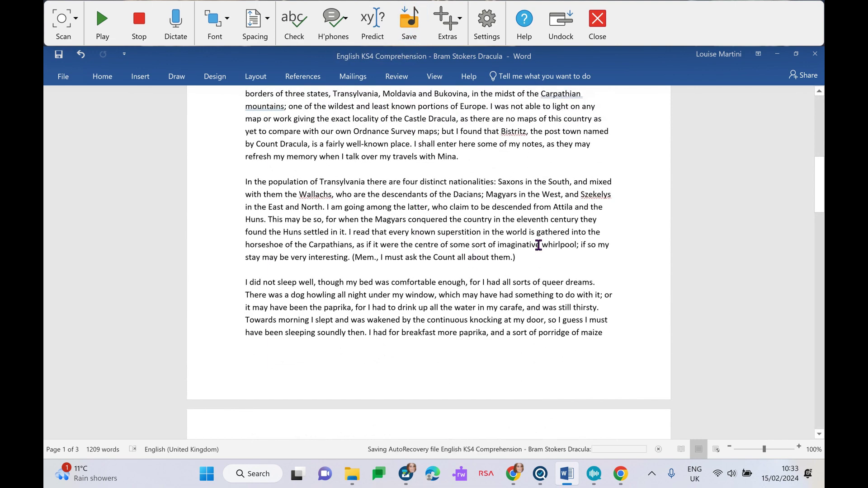
drag(527, 257, 243, 188)
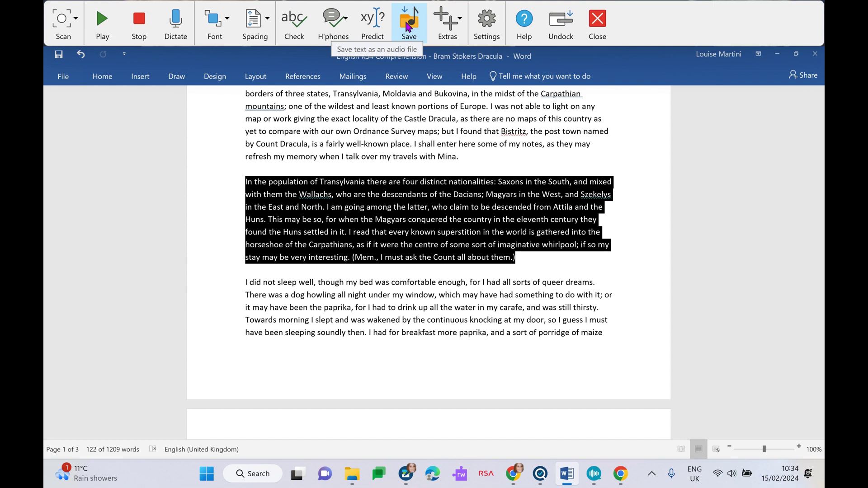
Open the Extras dropdown on the ClaroRead toolbar
click(456, 29)
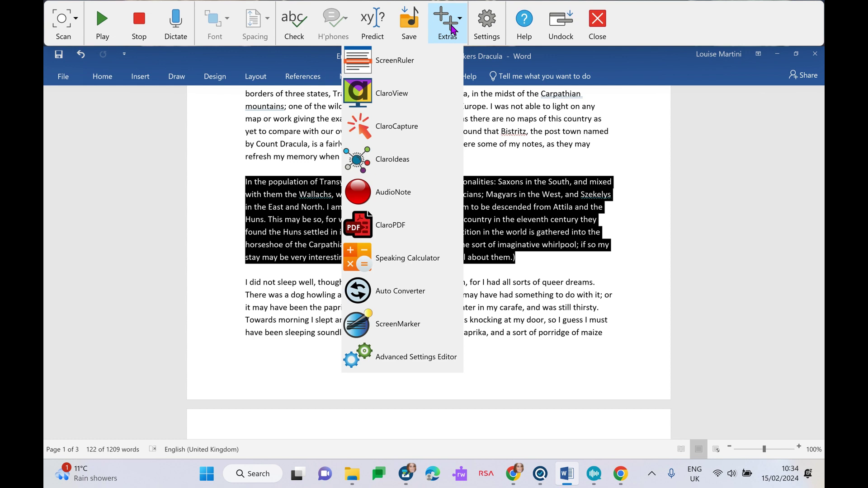
Launch ScreenMarker from the Extras menu
click(379, 325)
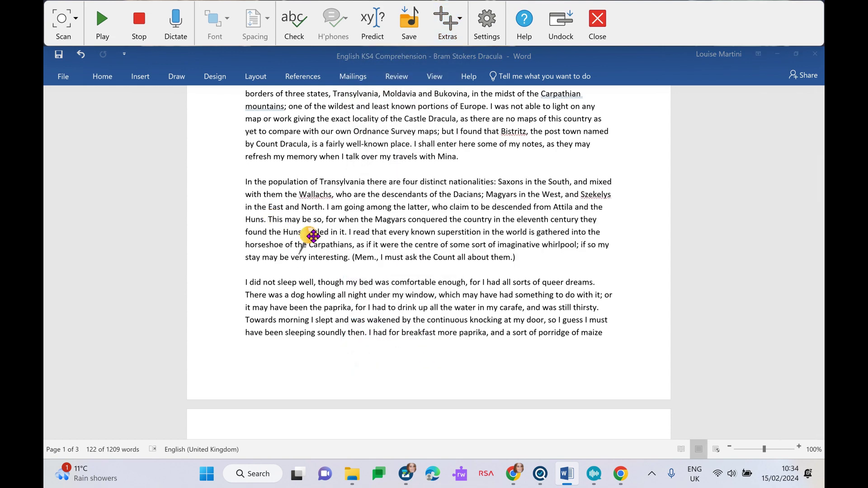